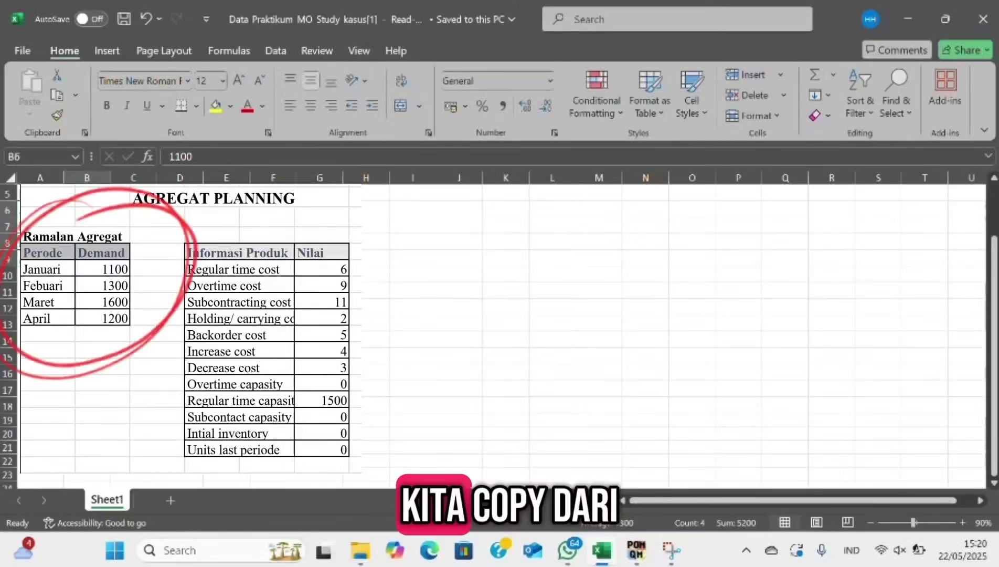
- Copy the January to April demand values from the Excel sheet and paste them into the Demand column in QM for Windows
right_click(90, 294)
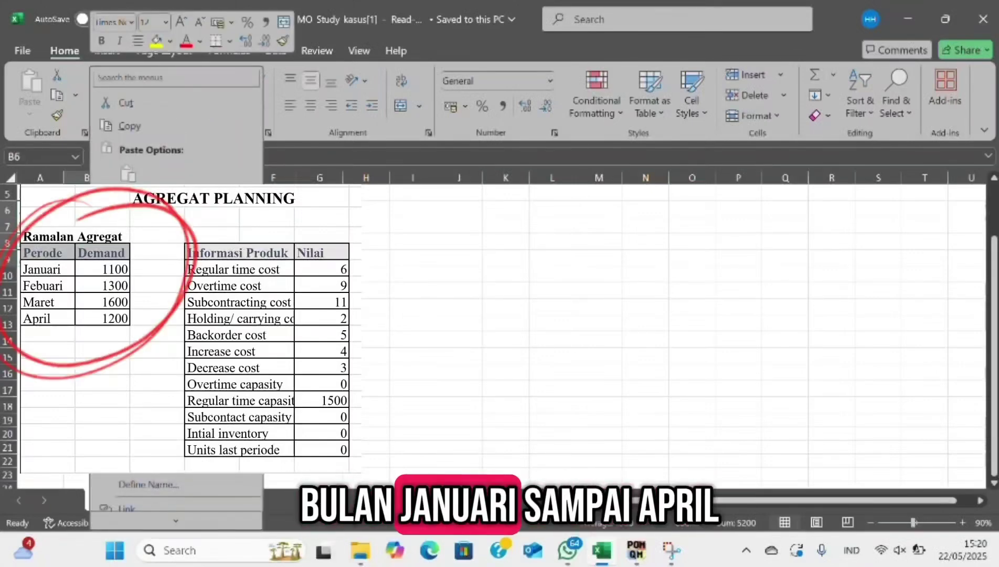
click(145, 126)
click(635, 472)
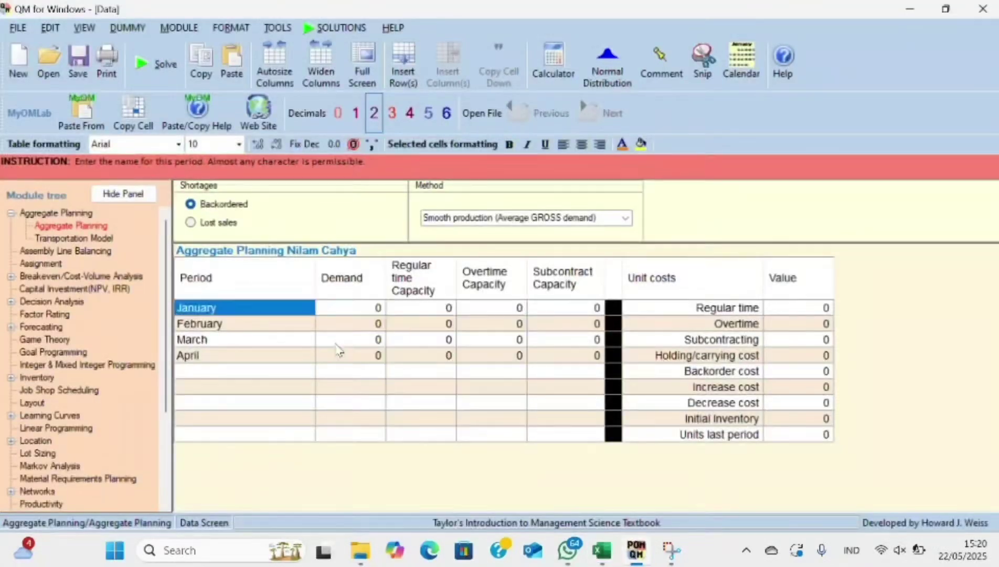
click(366, 309)
right_click(366, 310)
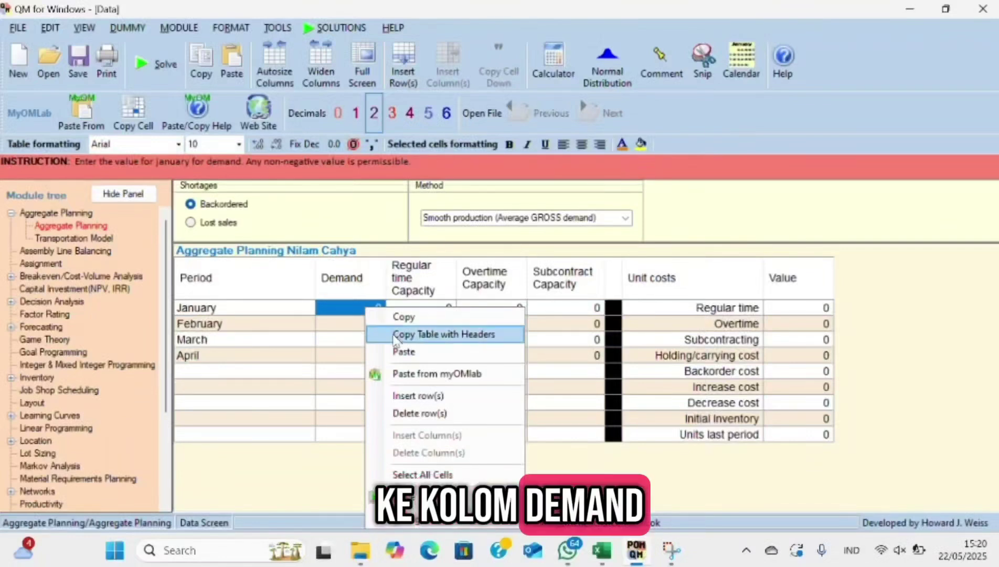
click(404, 352)
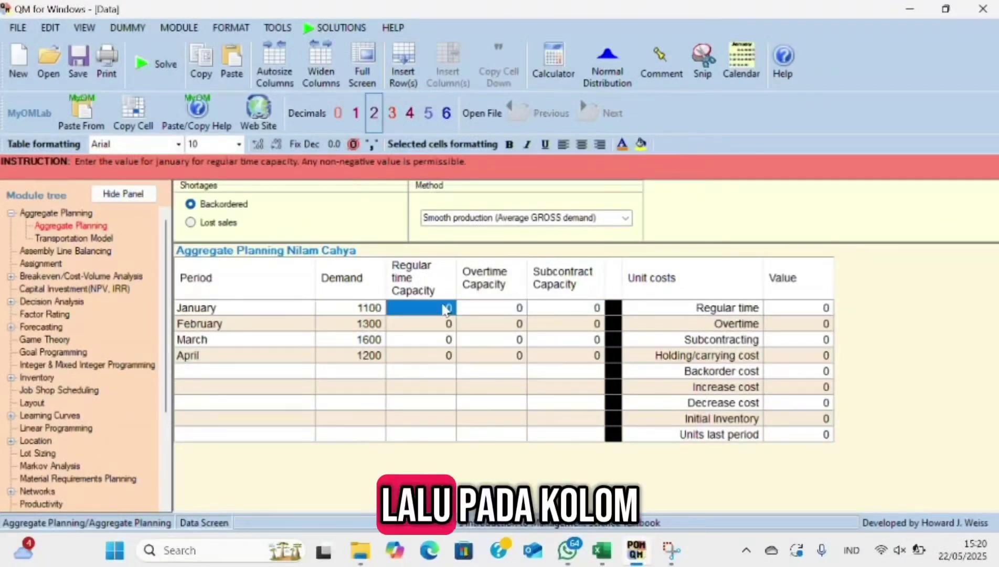
- Set the regular time capacity to 1500 for each period from January to April
text(1)
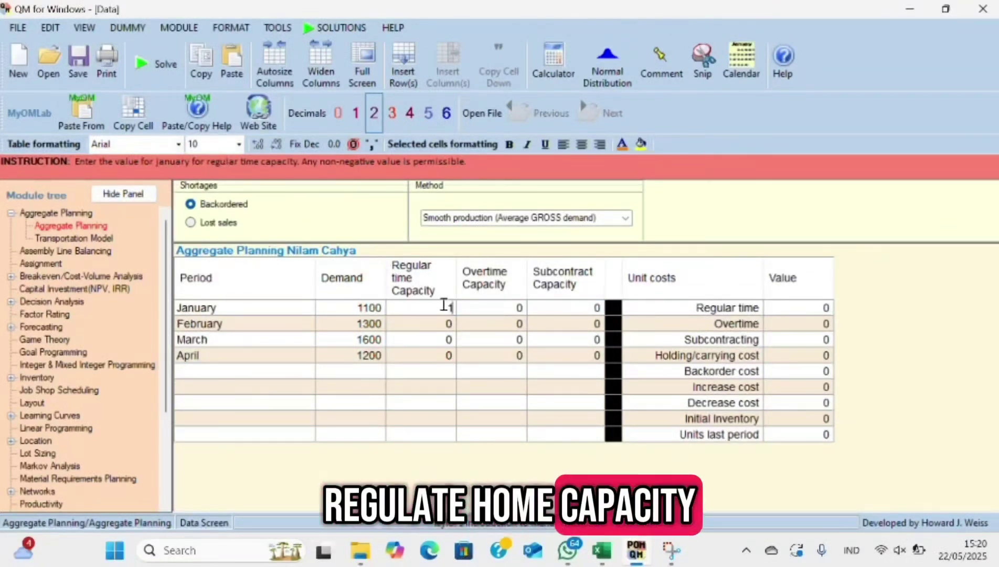
text(500)
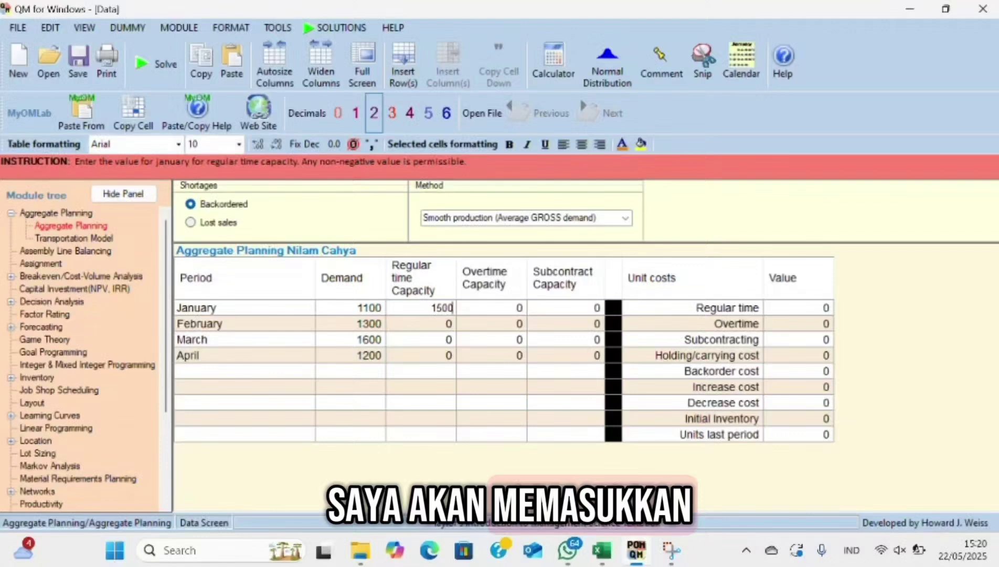
key(Return)
click(435, 324)
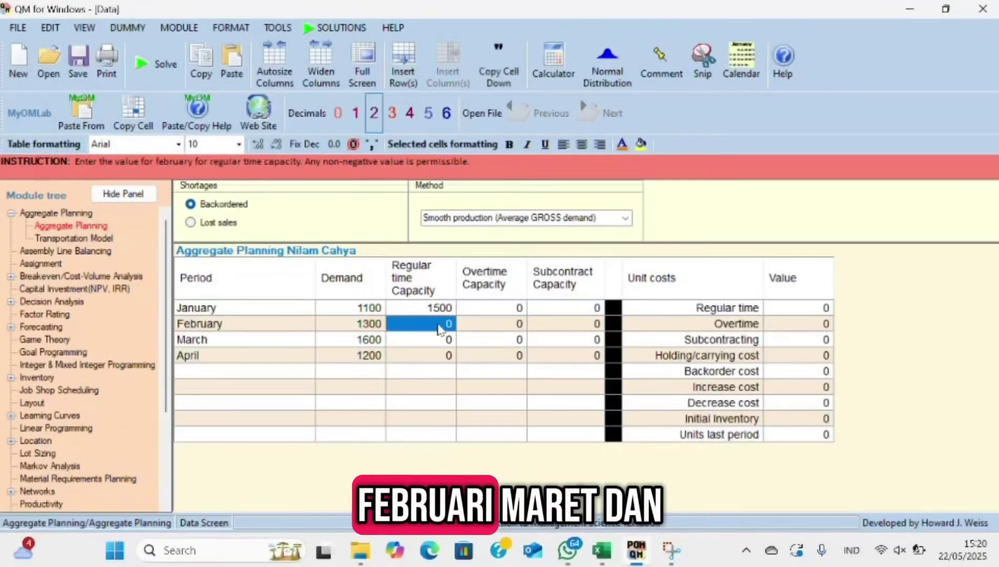
text(1500)
click(432, 339)
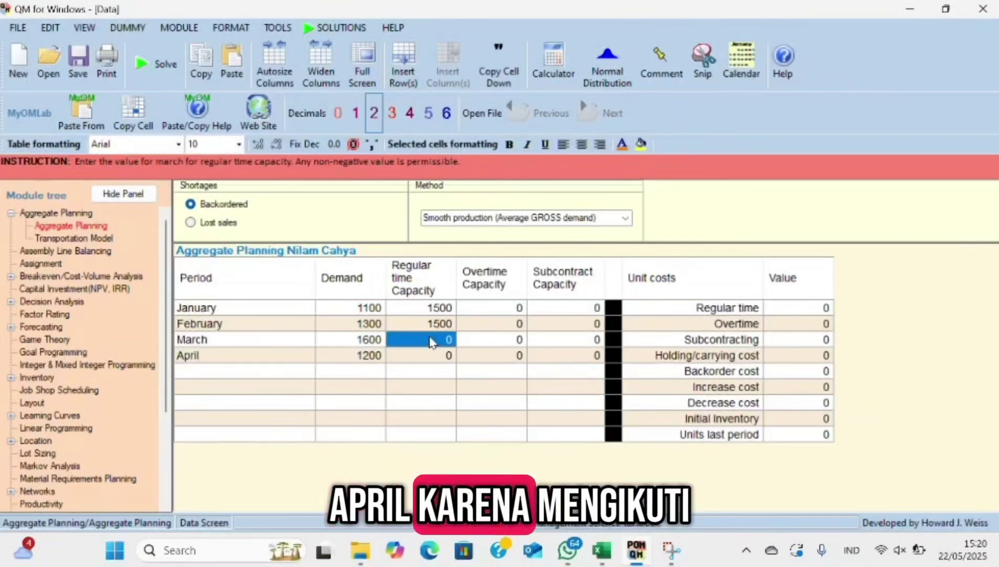
text(1500)
key(Return)
text(1)
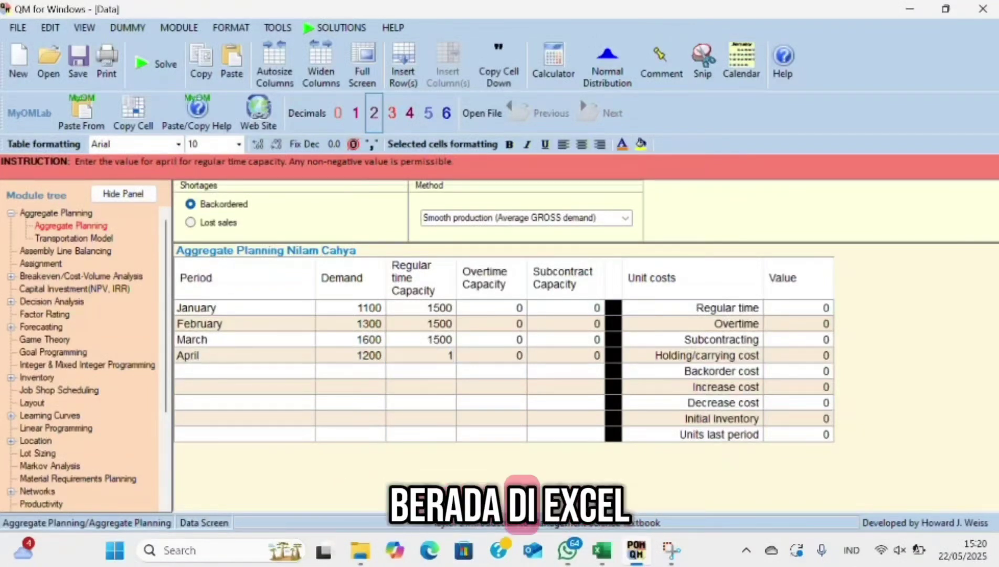
key(Return)
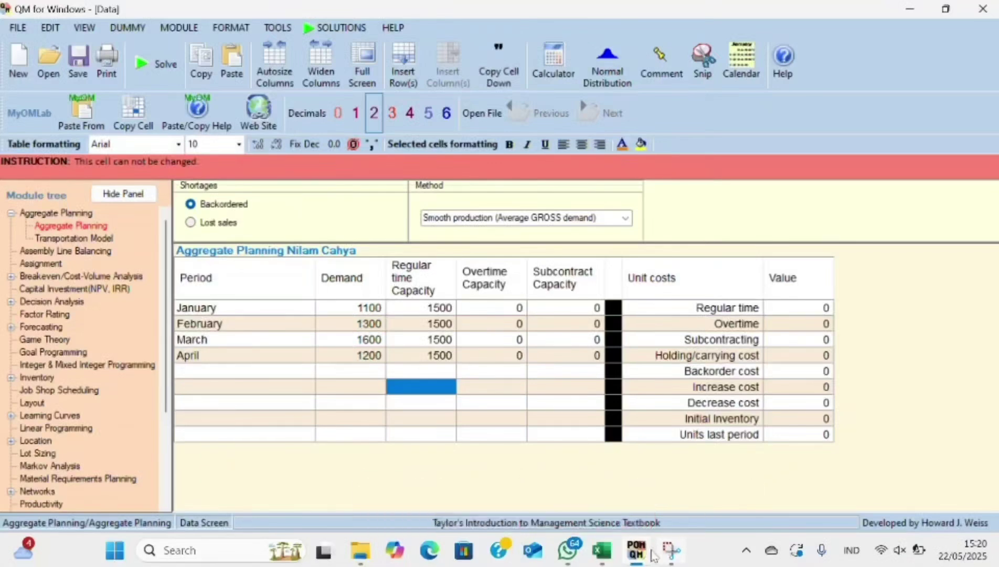
- Copy the seven cost values 6, 9, 11, 2, 5, 4 and 3 from Excel into the unit costs, starting at Regular time
click(604, 551)
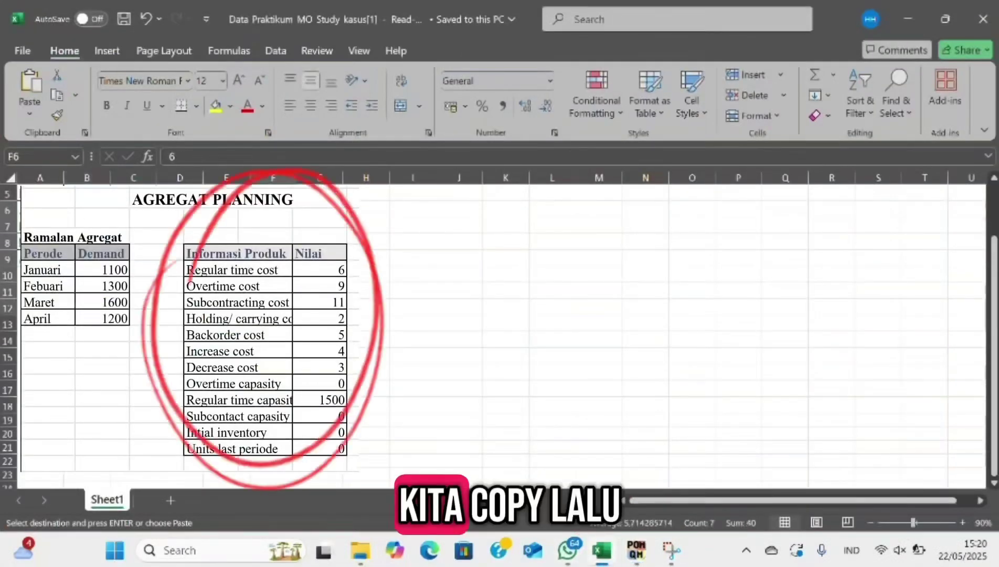
click(636, 549)
click(798, 307)
key(ctrl+v)
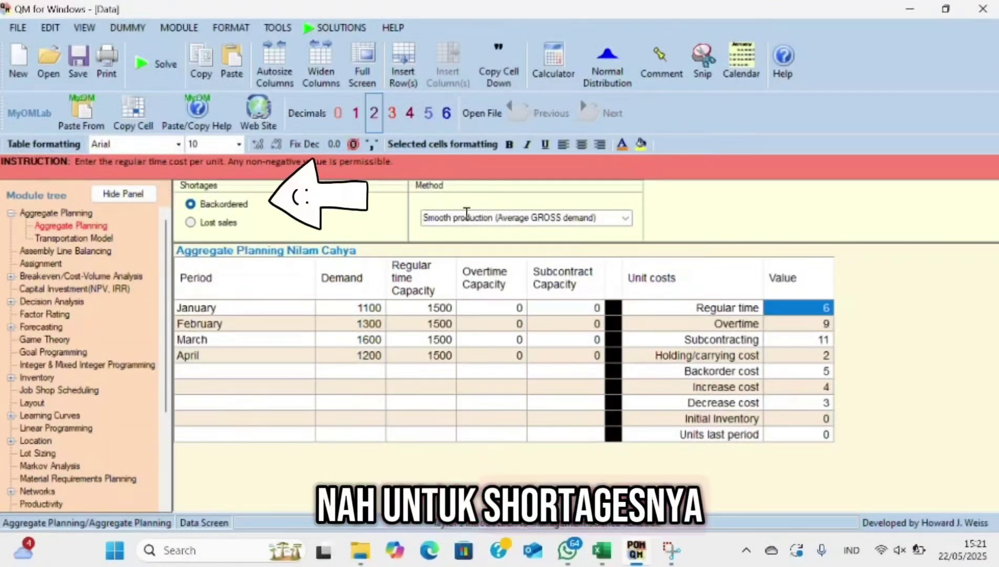
- Choose the Smooth production (Average GROSS demand) method and solve the aggregate planning problem
click(627, 217)
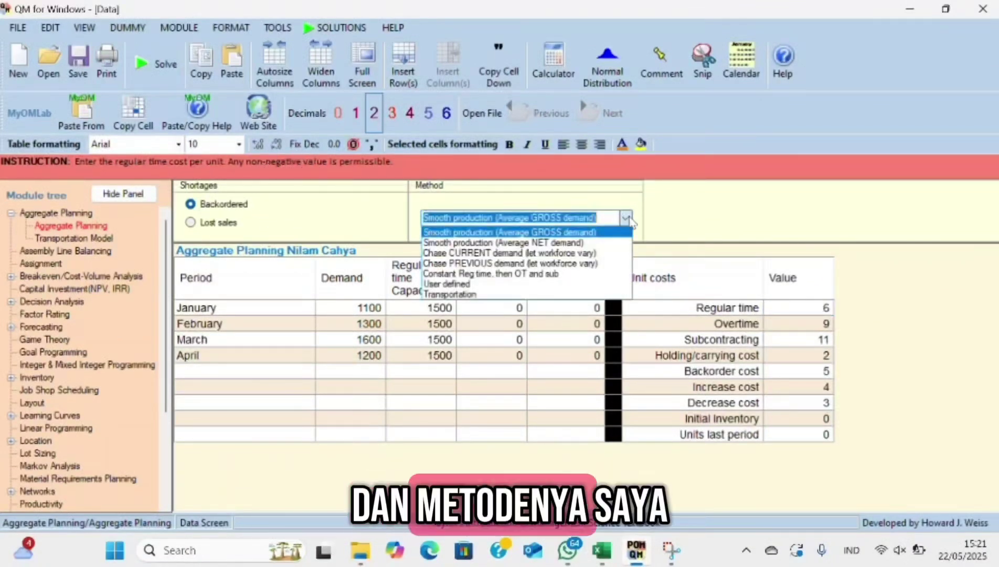
click(603, 233)
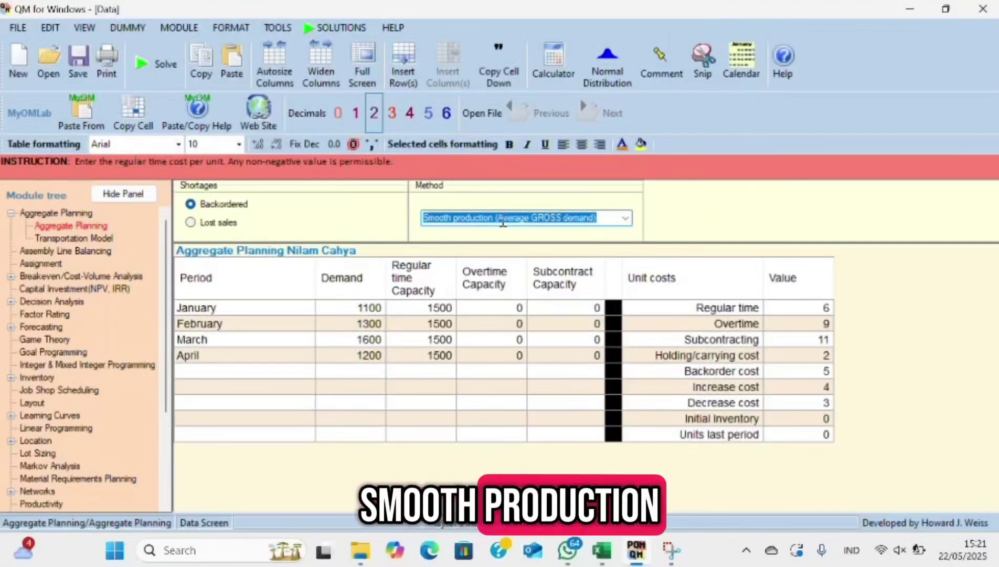
click(158, 64)
- Return to editing the data, change the method to Smooth production (Average NET demand) and solve again
key(alt+s)
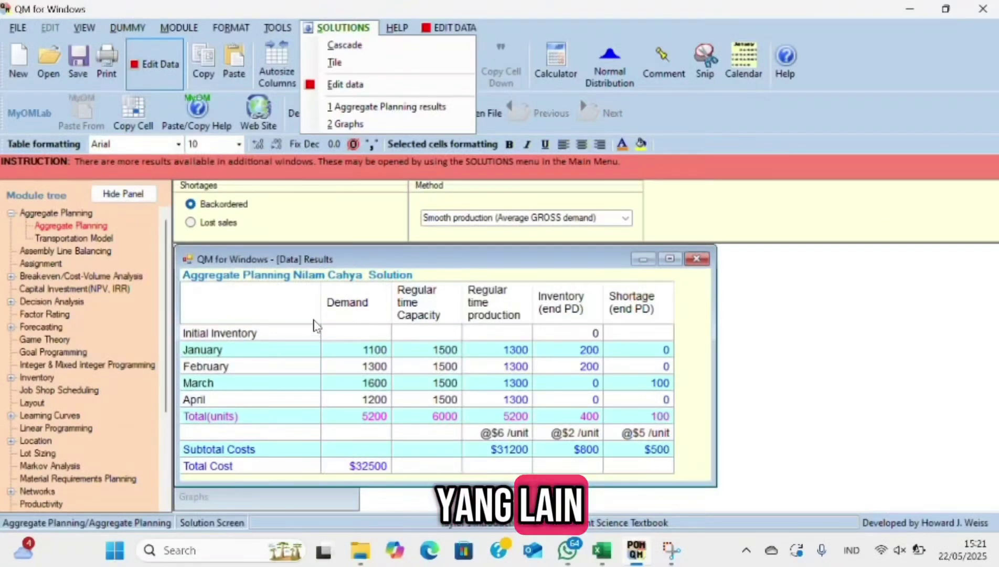
click(363, 86)
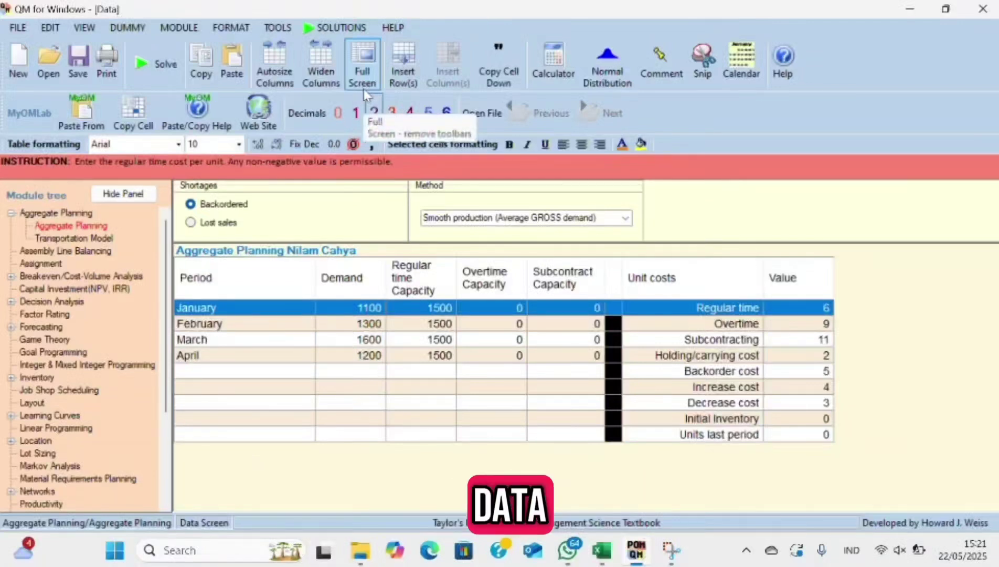
click(625, 218)
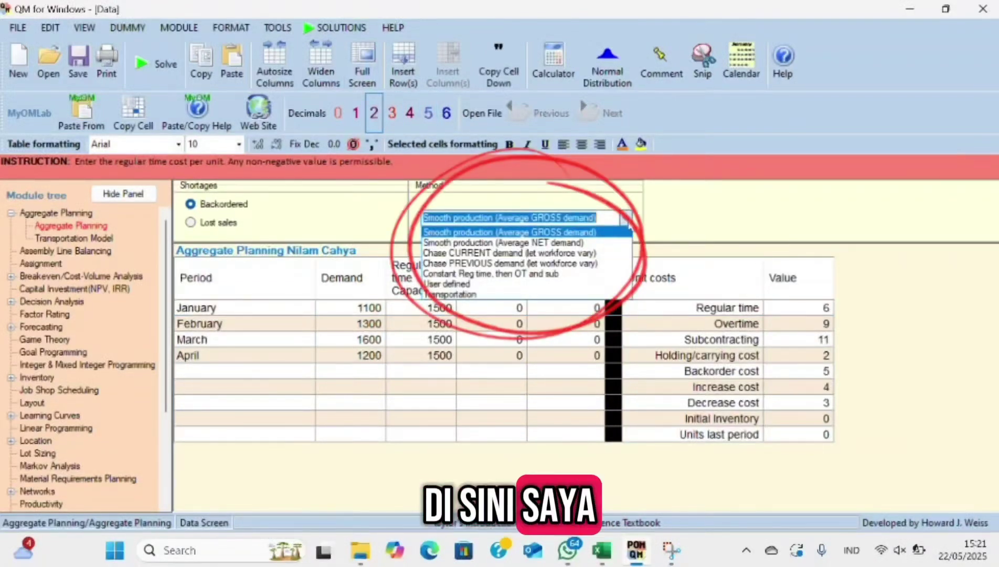
click(616, 243)
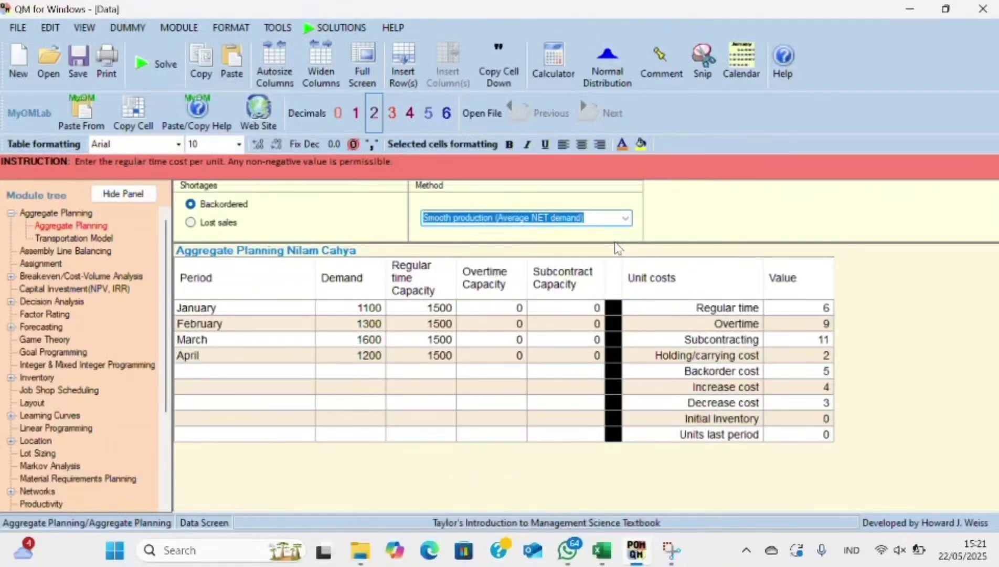
click(165, 74)
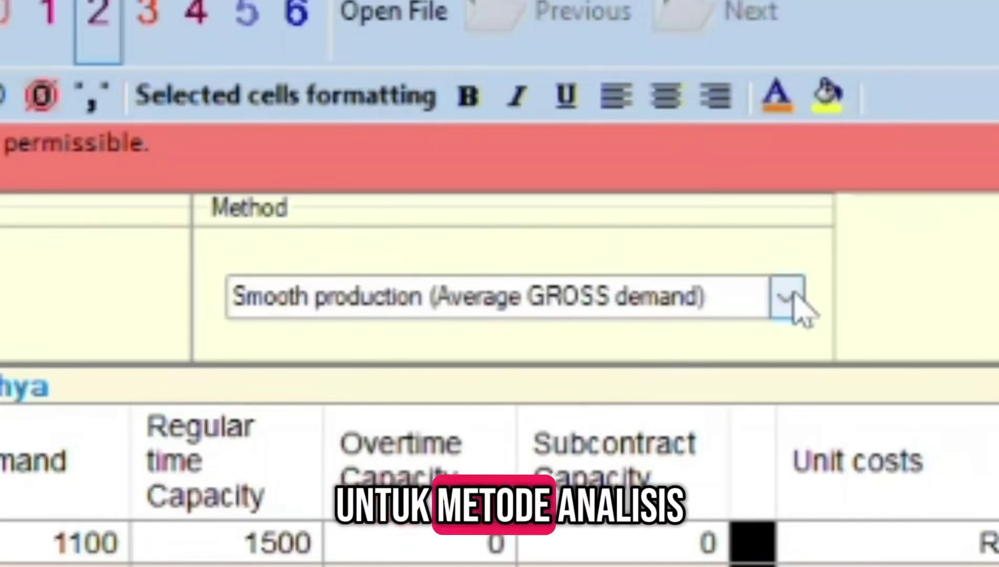
- Solve the plan with Smooth production (Average GROSS demand), and again with Smooth production (Average NET demand)
click(797, 300)
click(721, 336)
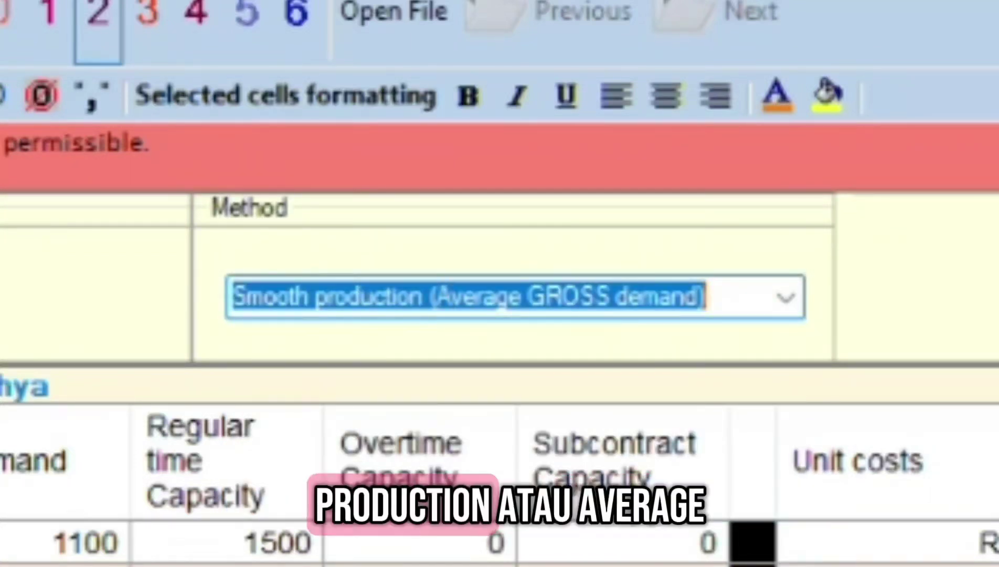
key(F9)
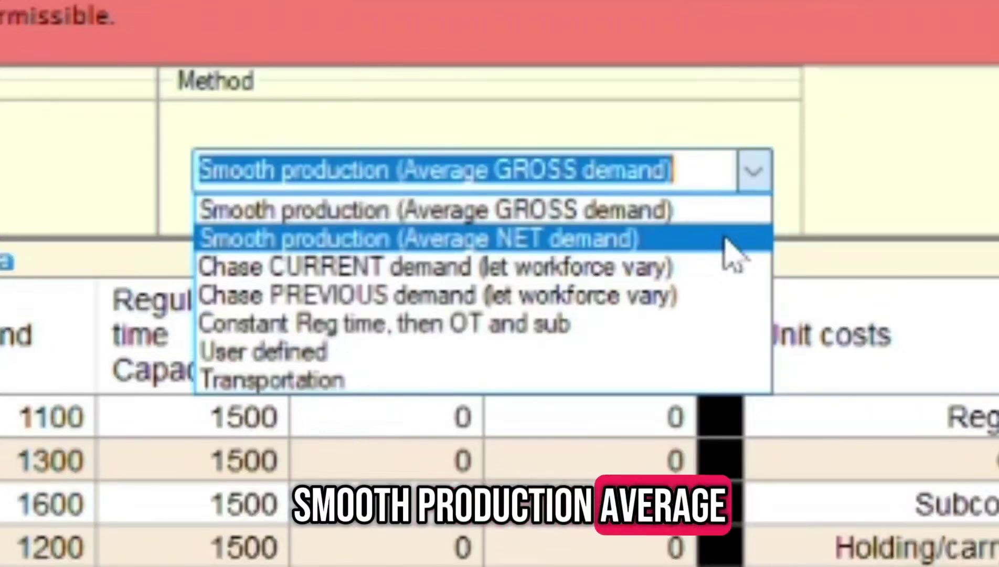
click(732, 255)
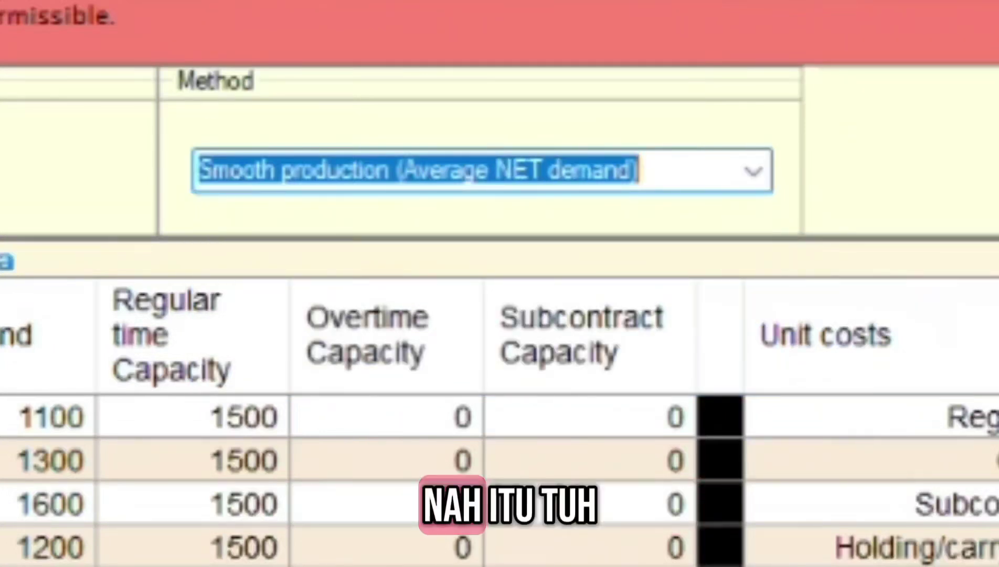
key(F9)
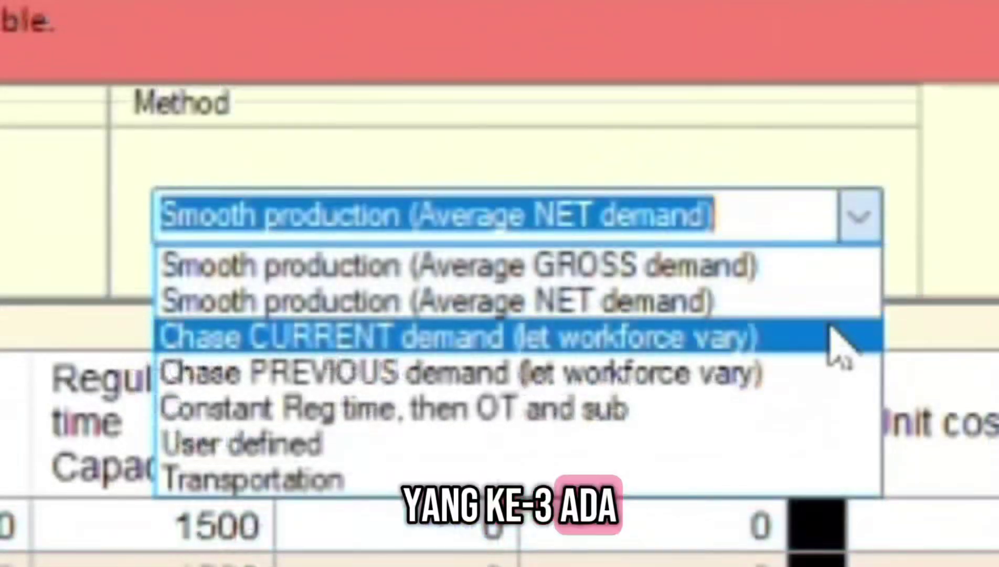
- Solve the plan with Chase CURRENT demand (let workforce vary), and again with Chase PREVIOUS demand (let workforce vary)
click(831, 341)
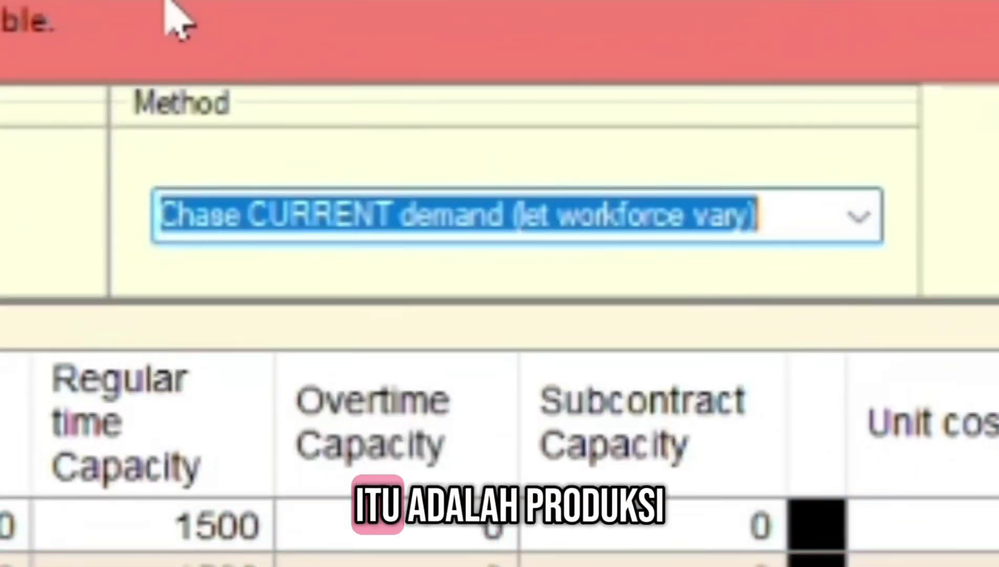
key(F9)
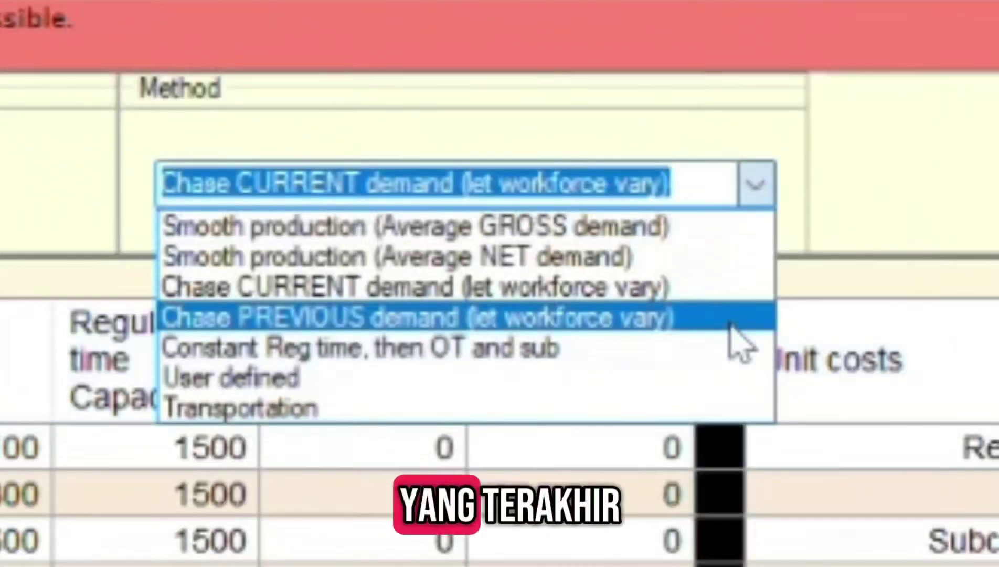
click(731, 321)
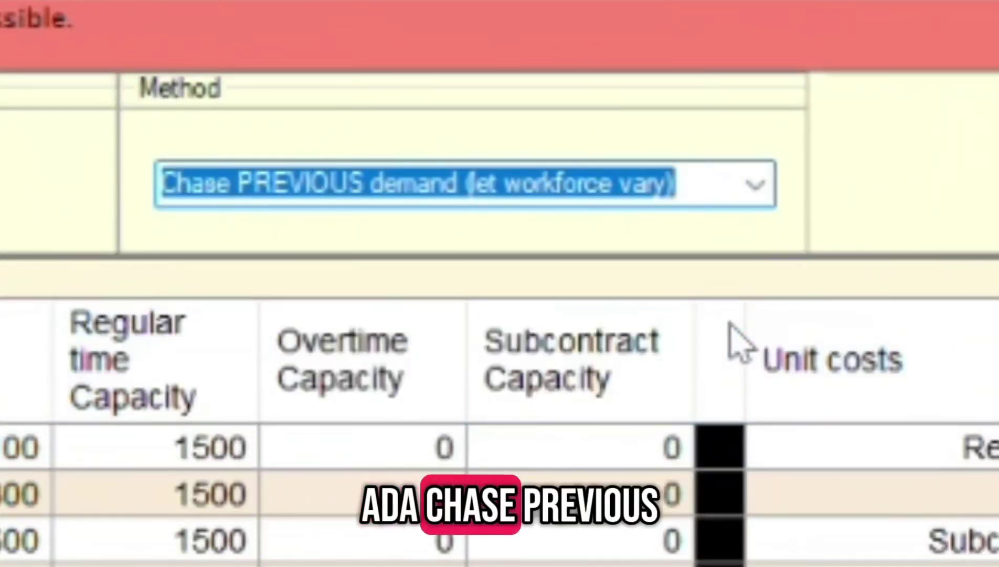
key(F9)
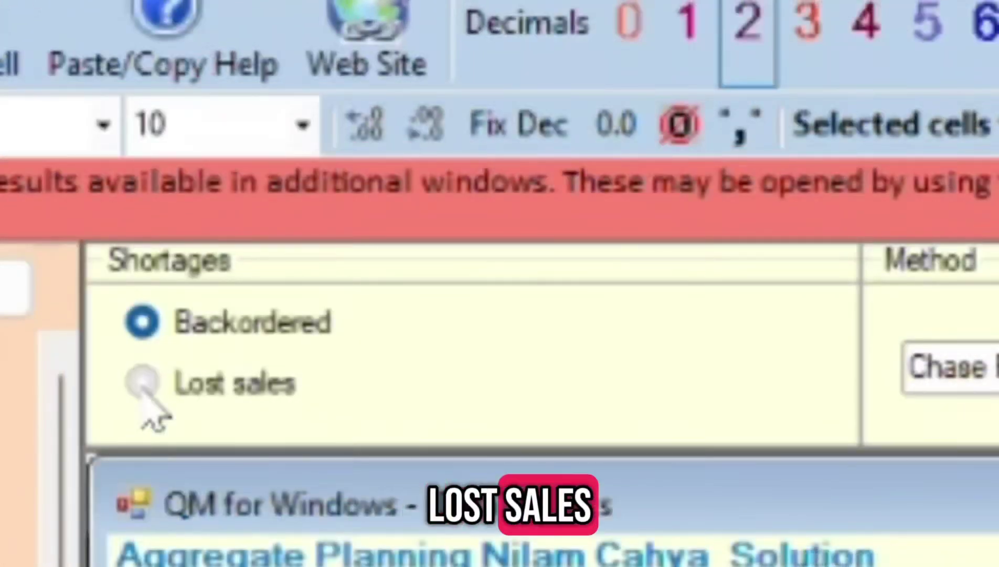
- Set the shortages handling of the Chase PREVIOUS demand plan to Lost sales
click(164, 355)
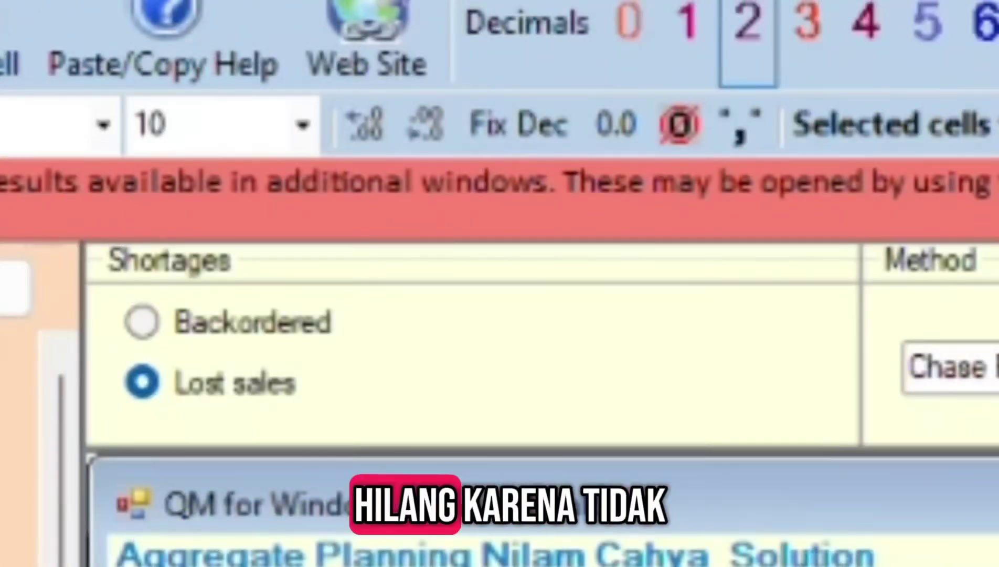
click(35, 3)
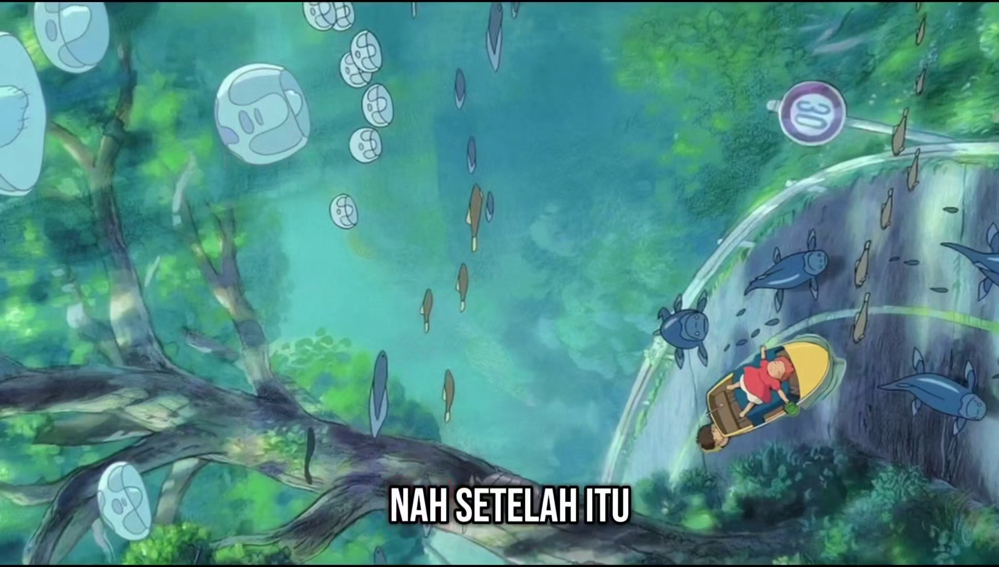